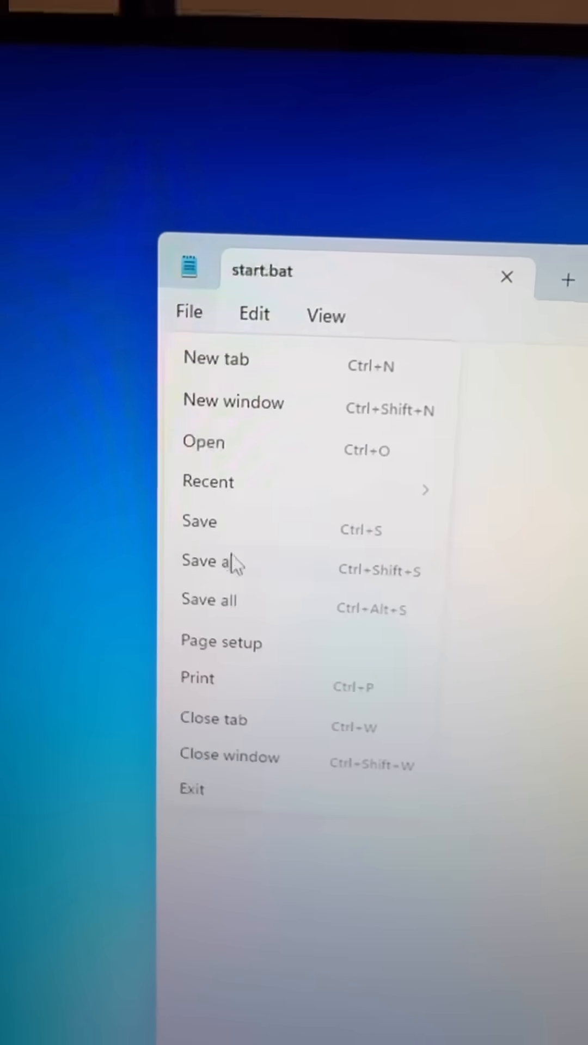
Save the Notepad text as start.bat and run the batch file from Explorer.
left_click(237, 560)
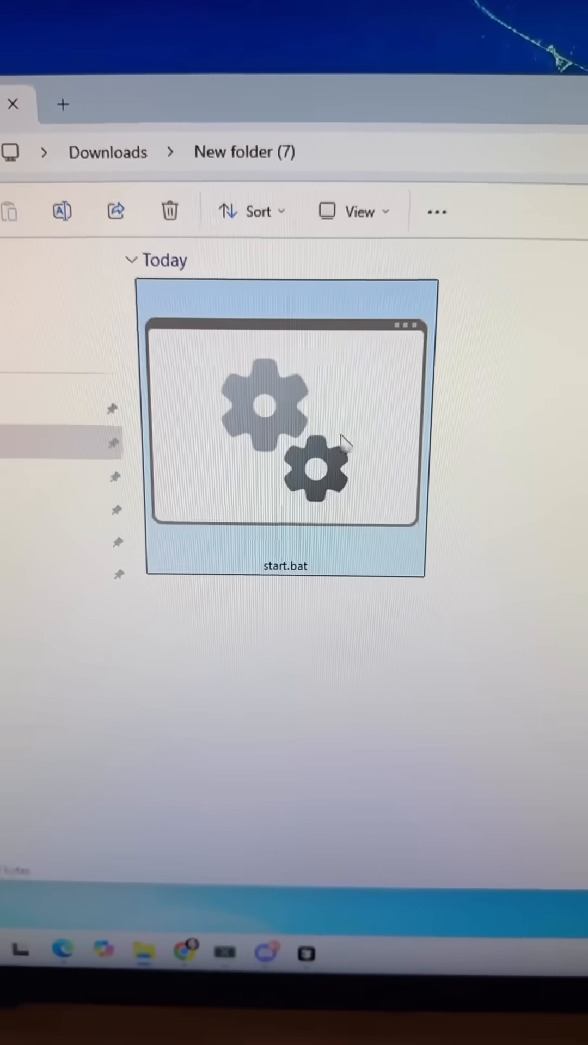
double_click(350, 445)
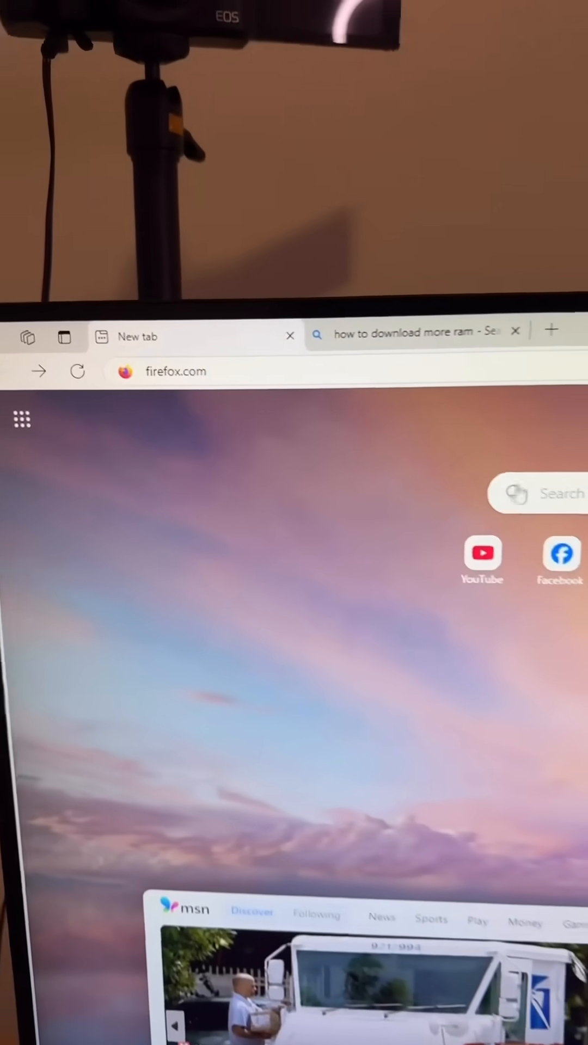
Navigate Edge to firefox.com to reach the Firefox download page.
left_click(245, 371)
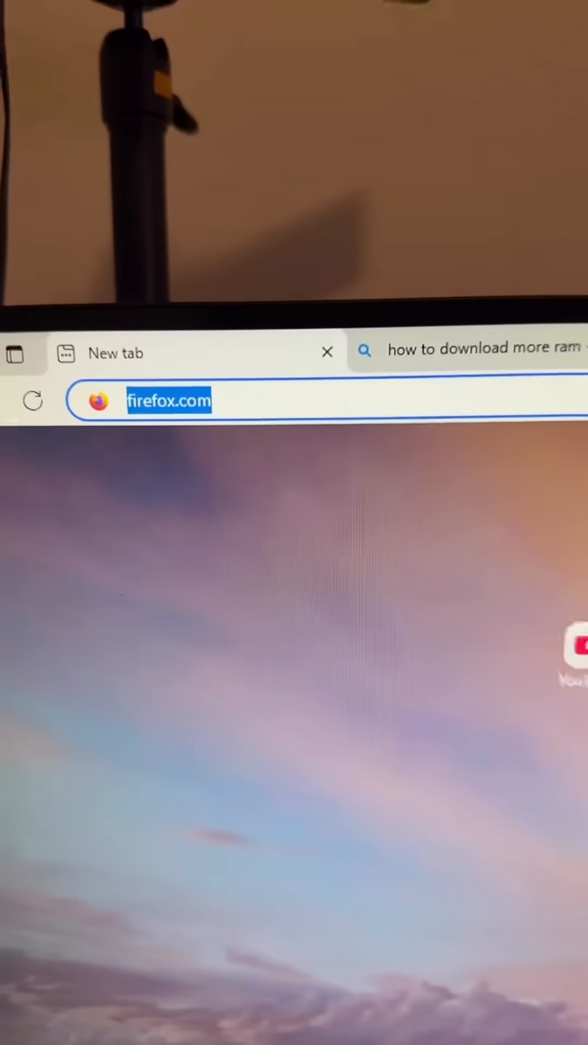
key("Return")
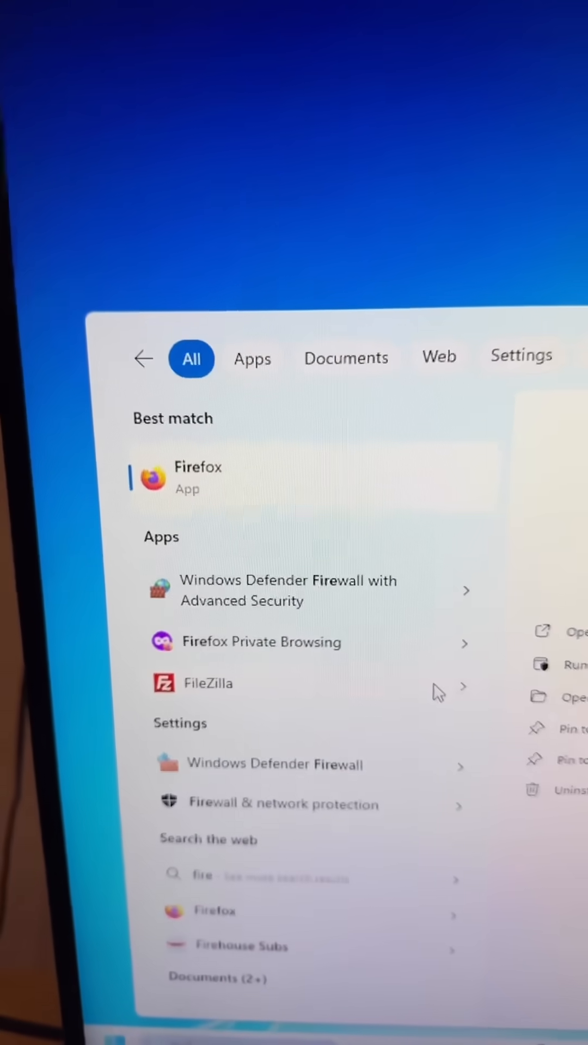
Launch Firefox and search 'google' from the address bar.
left_click(190, 464)
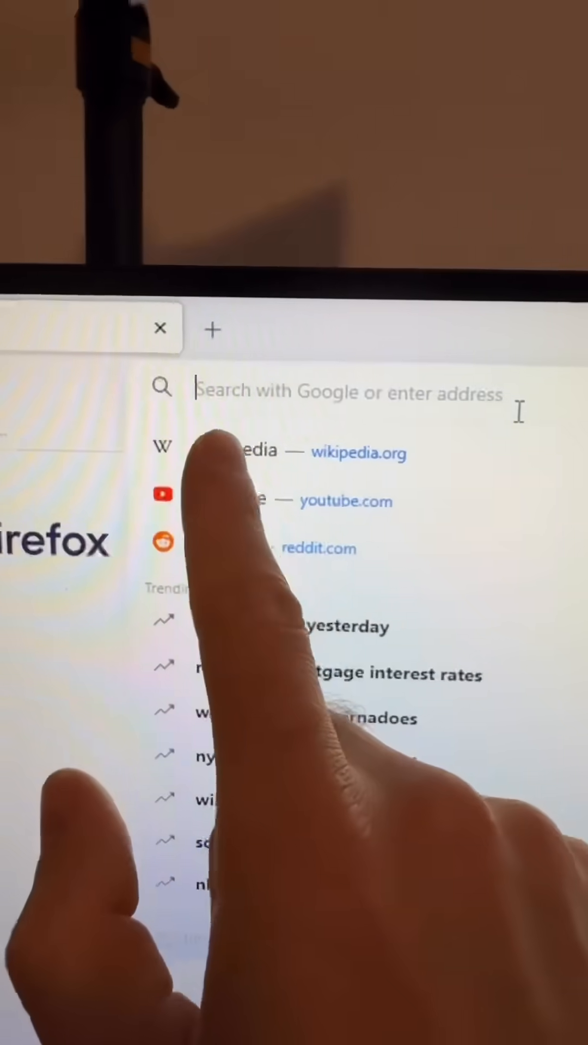
type("go")
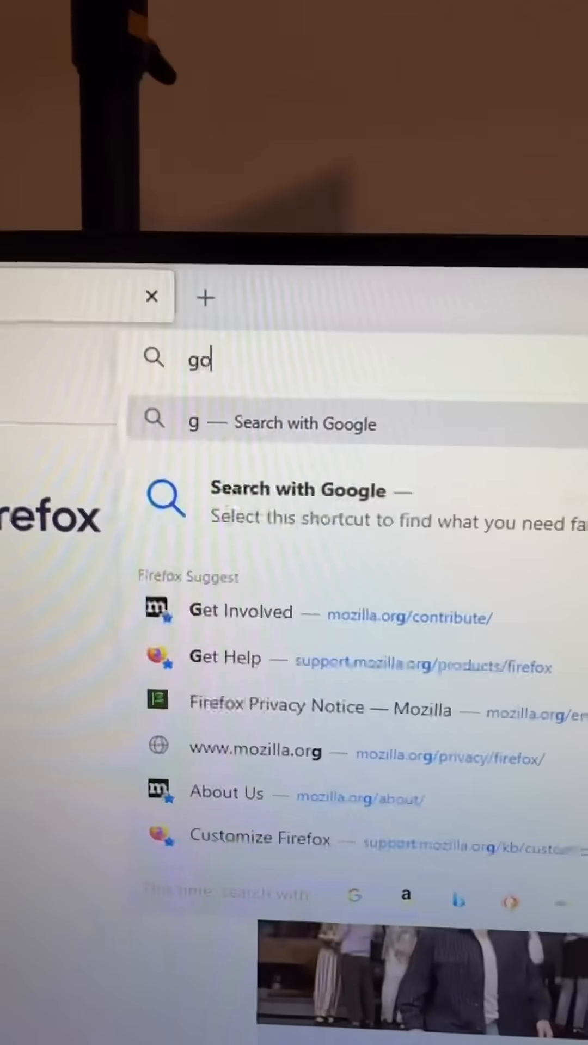
type("ogle")
key("Return")
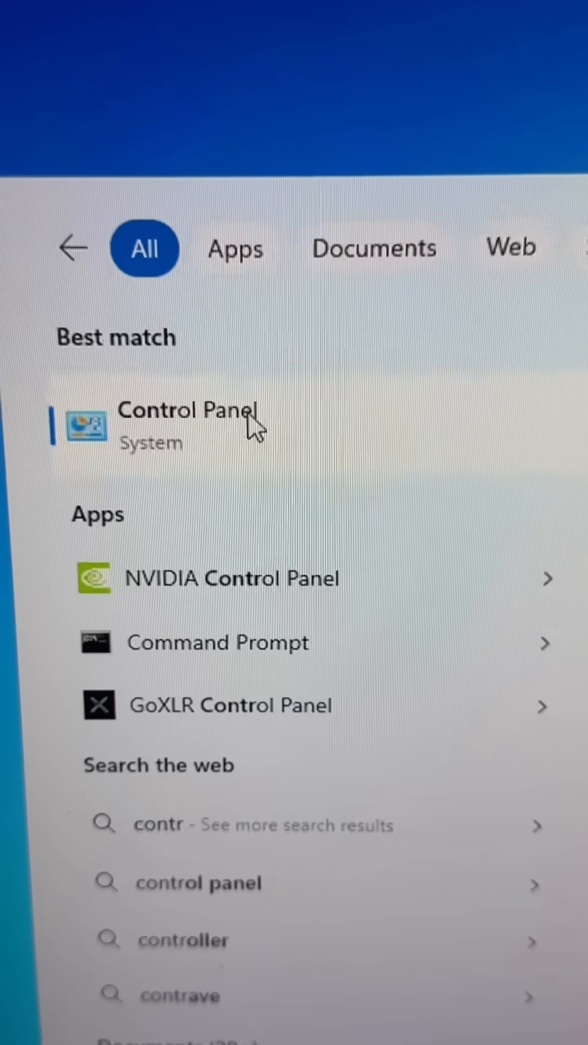
In Control Panel mouse settings, drag the pointer speed slider to Fast.
left_click(253, 420)
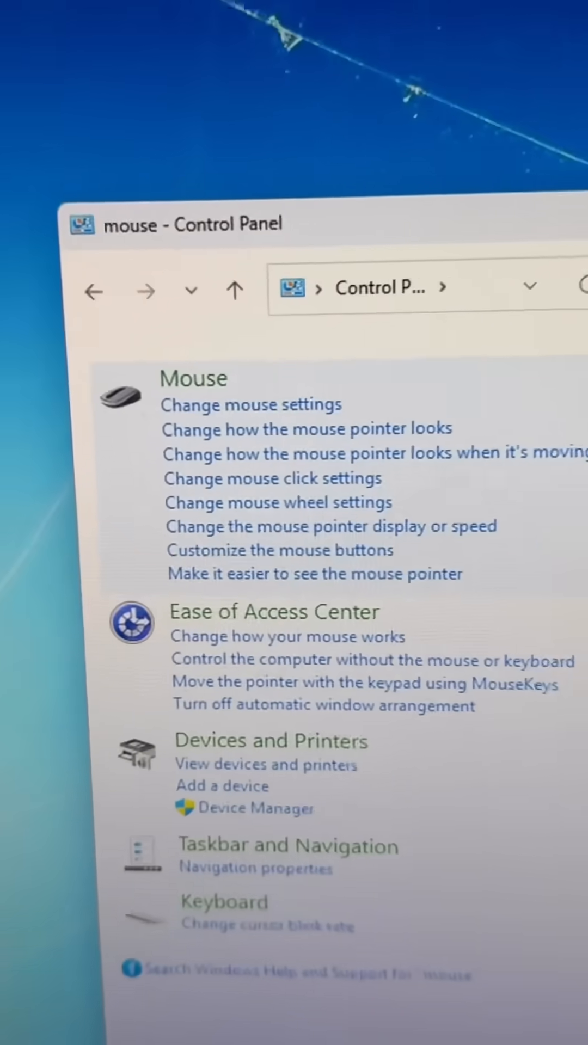
left_click(360, 401)
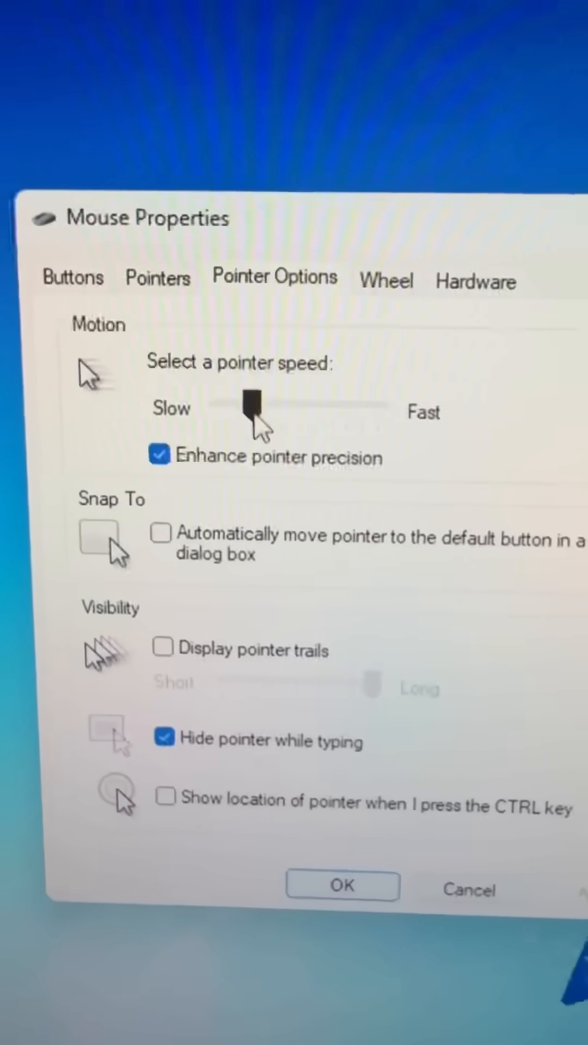
left_click_drag(249, 404, 377, 407)
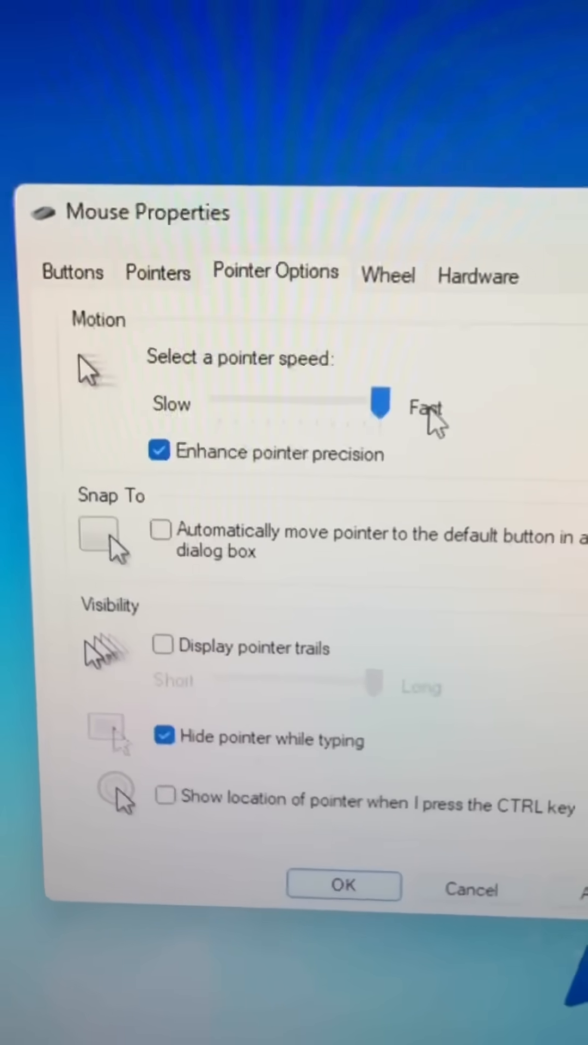